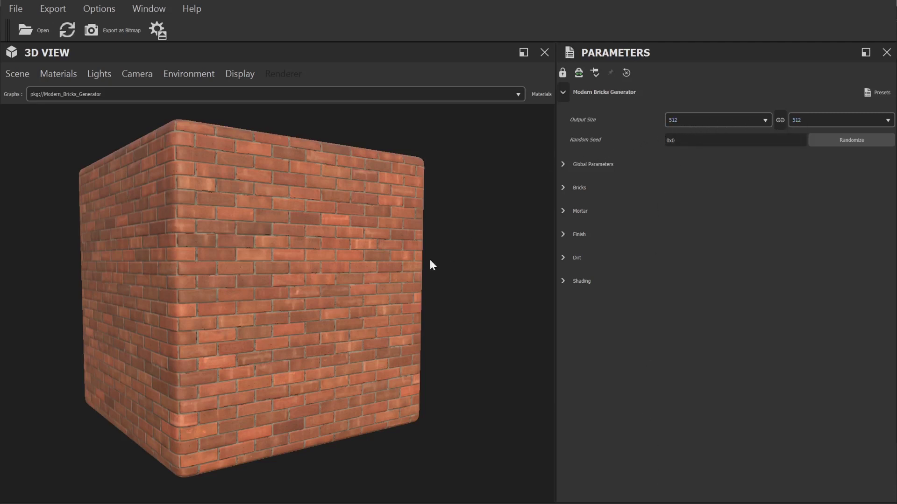
# Step: Zoom in on the brick cube and set the output size to 1024
pyautogui.moveTo(287, 318); pyautogui.dragTo(422, 324)
pyautogui.scroll(3, 304, 328)
pyautogui.click(716, 124)
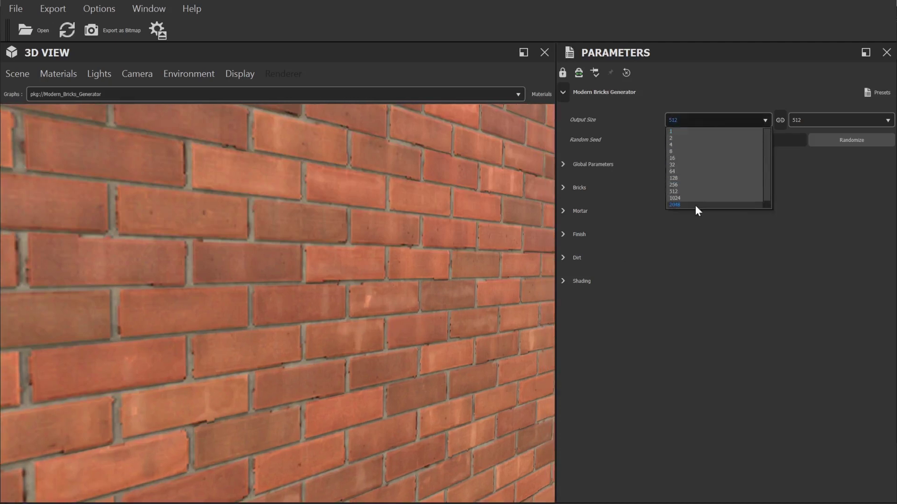
pyautogui.click(742, 191)
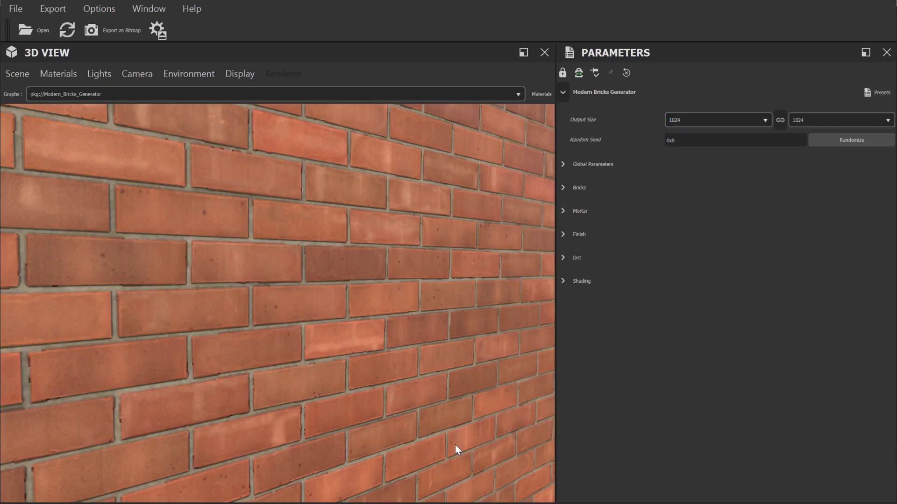
# Step: Randomize the brick seed several times to 0x9EB23FD1 and unfold Global Parameters
pyautogui.click(822, 140)
pyautogui.click(822, 140)
pyautogui.click(822, 140)
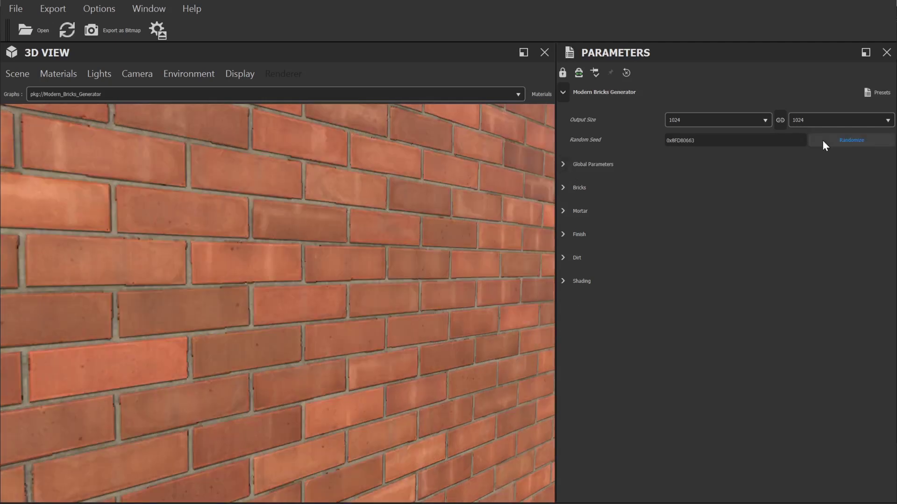
pyautogui.click(822, 140)
pyautogui.click(823, 140)
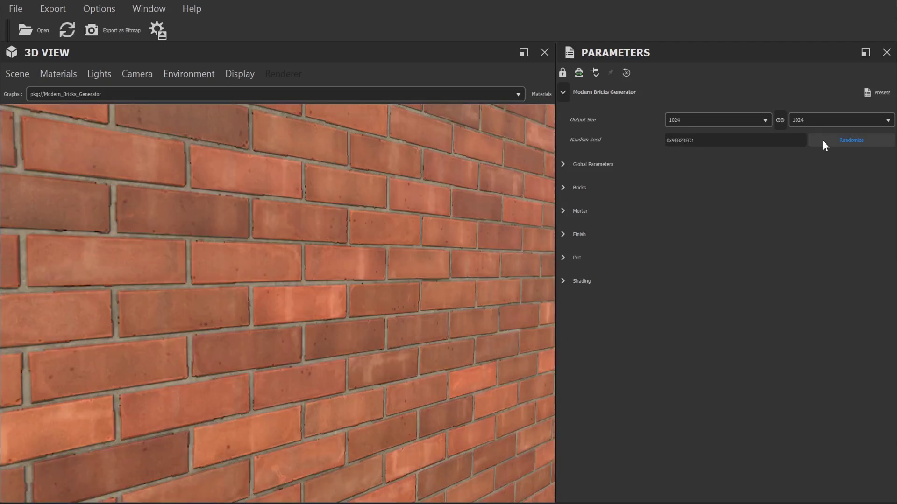
pyautogui.click(564, 166)
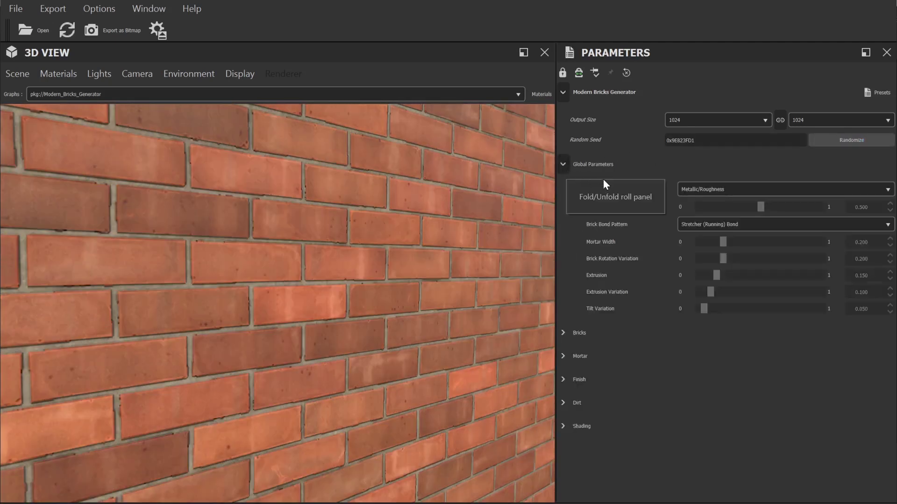
# Step: Keep the Metallic/Roughness workflow and lower Material Scale from 0.500 to 0.449
pyautogui.click(763, 189)
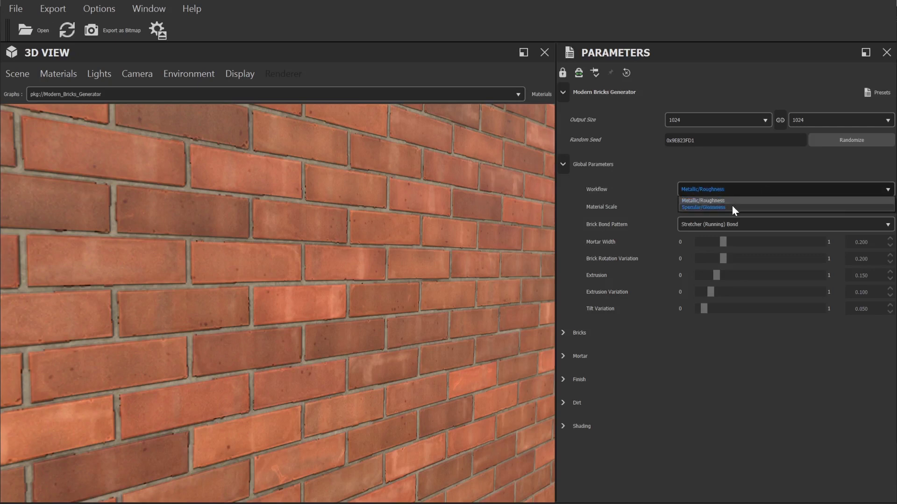
pyautogui.click(652, 179)
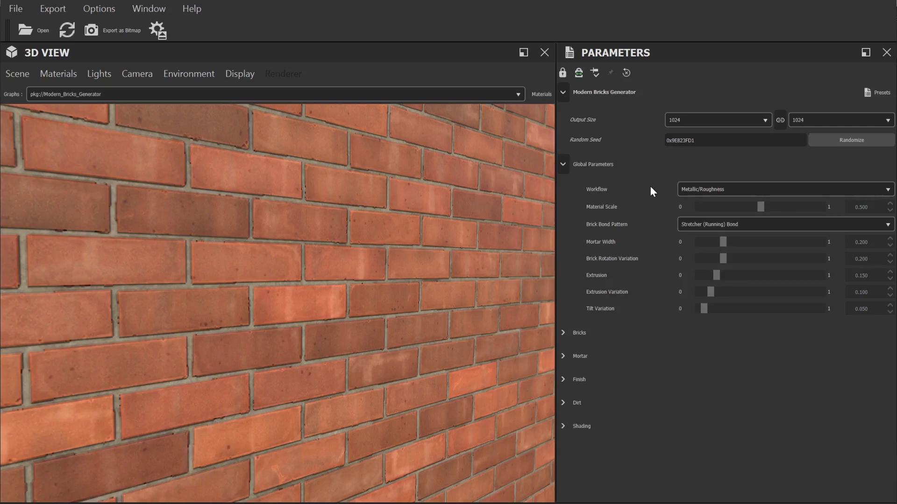
pyautogui.click(760, 190)
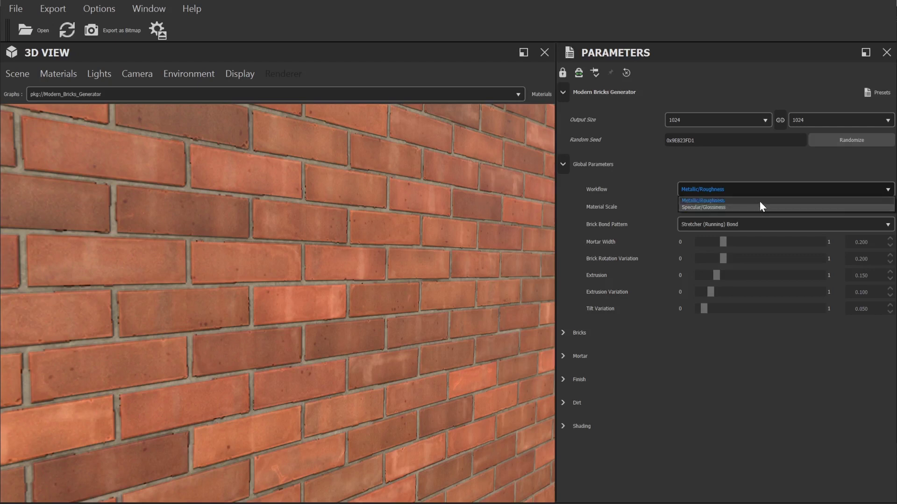
pyautogui.click(775, 201)
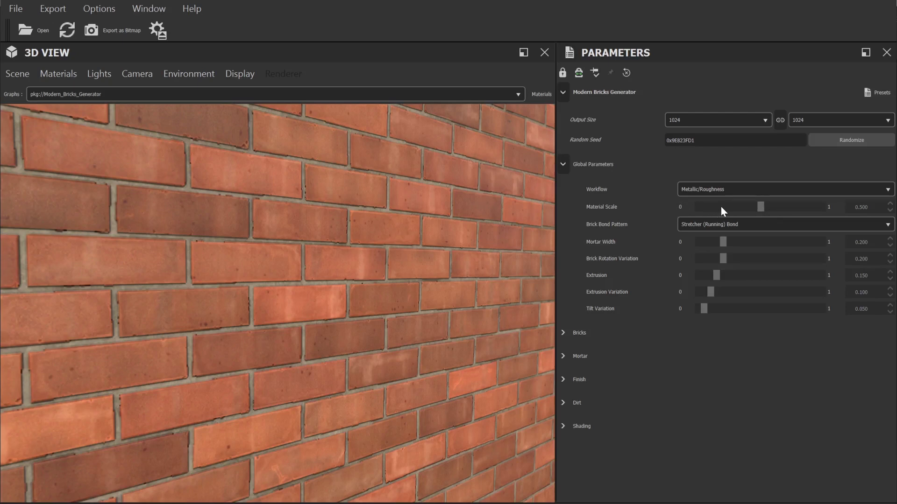
pyautogui.moveTo(762, 207)
pyautogui.mouseDown()
pyautogui.moveTo(779, 208)
pyautogui.moveTo(746, 212)
pyautogui.mouseUp()
# Step: Try English and Monk Bond, settle on Scottish Bond, and widen Mortar Width to 0.229
pyautogui.click(744, 223)
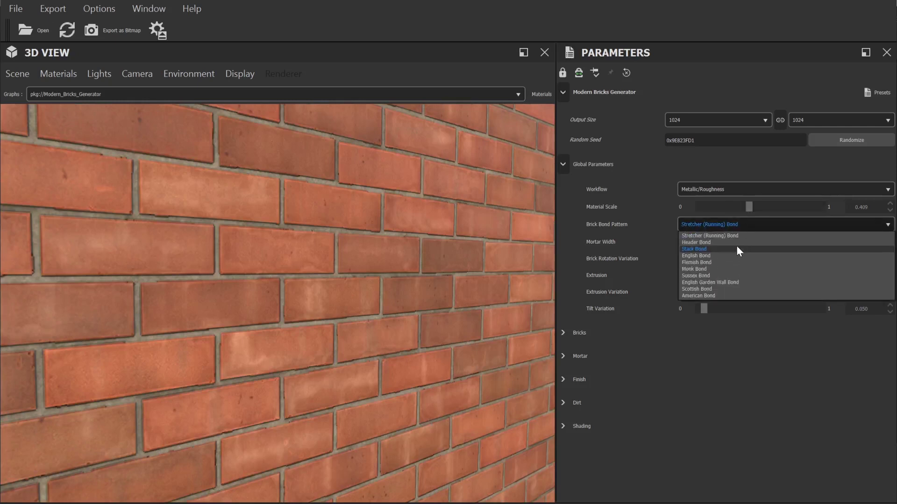
pyautogui.click(716, 256)
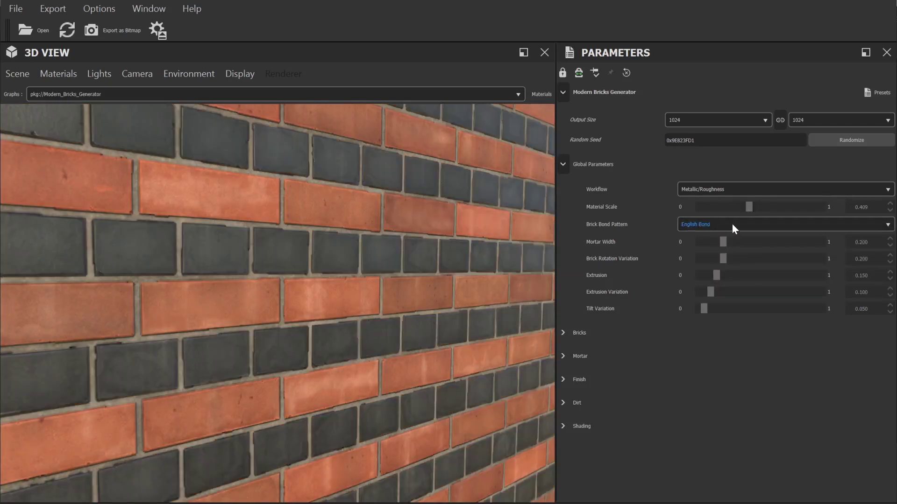
pyautogui.click(732, 223)
pyautogui.click(716, 280)
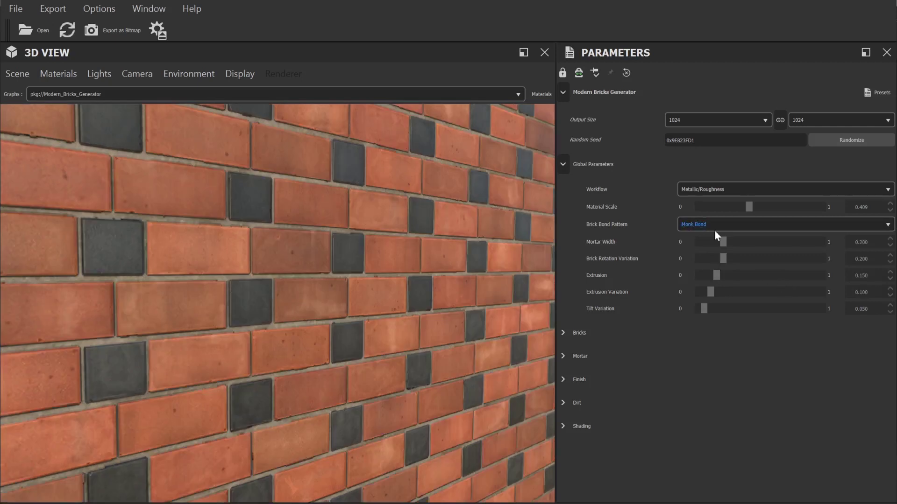
pyautogui.click(724, 223)
pyautogui.click(719, 285)
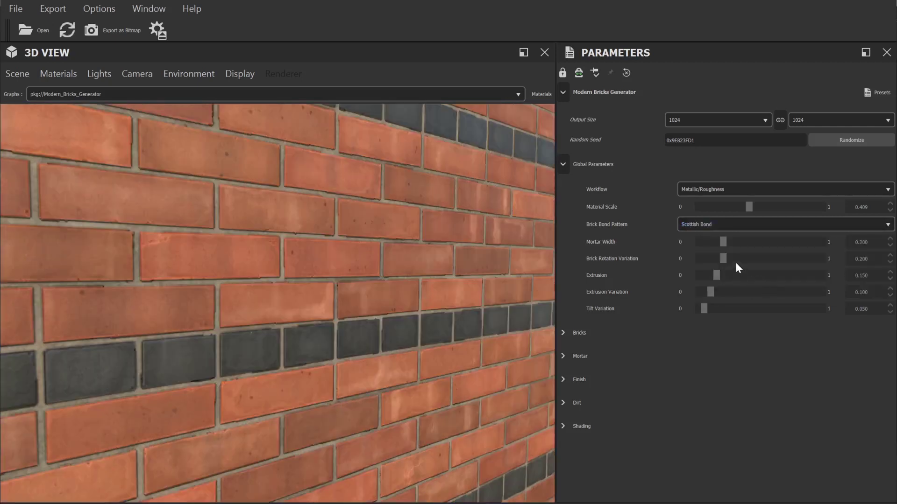
pyautogui.moveTo(723, 242)
pyautogui.mouseDown()
pyautogui.moveTo(773, 243)
pyautogui.moveTo(724, 247)
pyautogui.mouseUp()
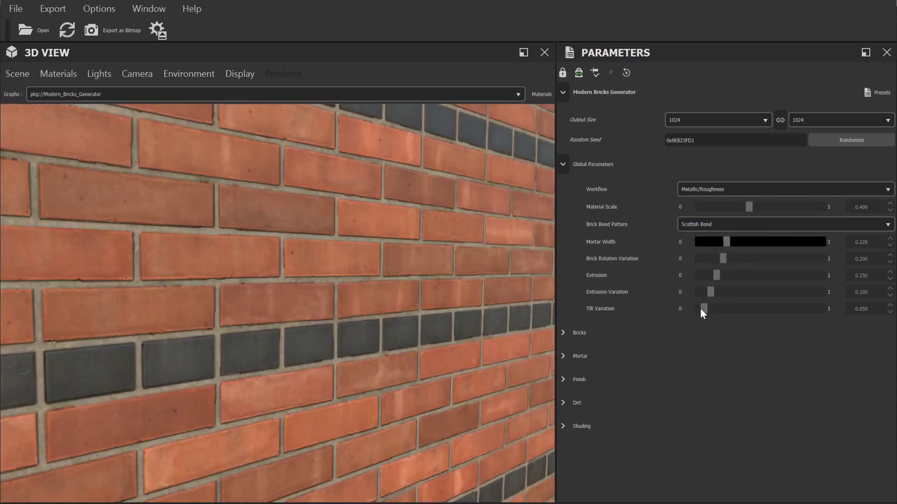
# Step: Show Bricks > Surface and keep the Smooth surface type after trying Sandcreased
pyautogui.click(559, 334)
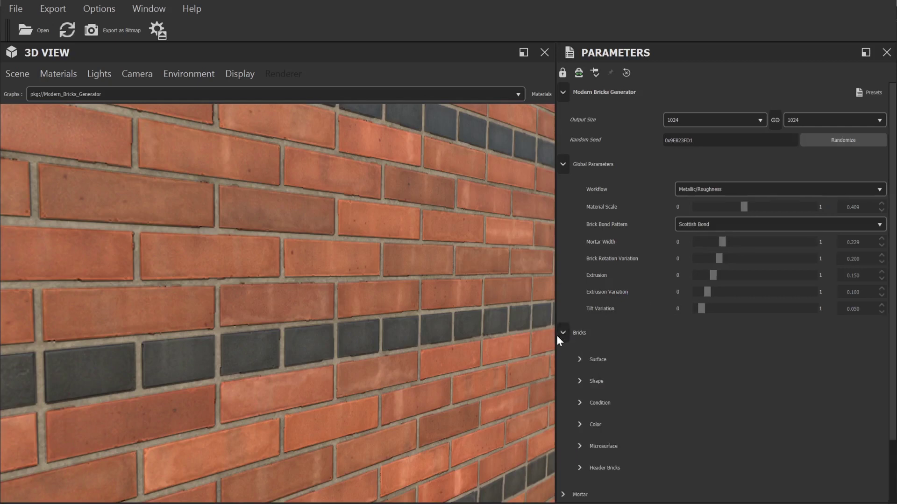
pyautogui.click(562, 165)
pyautogui.click(579, 214)
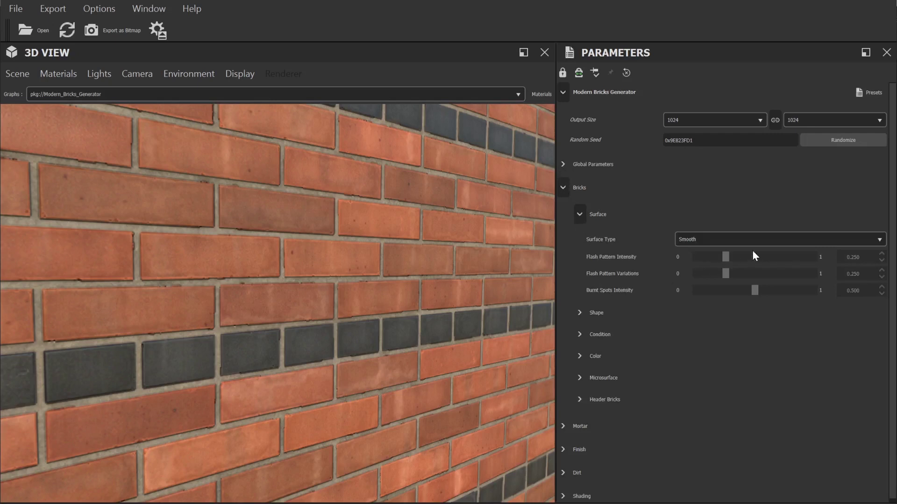
pyautogui.click(797, 239)
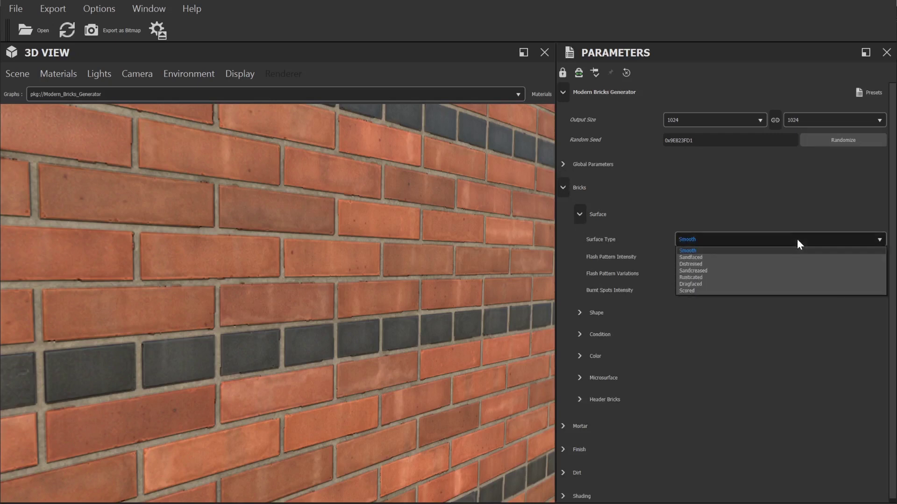
pyautogui.click(783, 266)
pyautogui.click(763, 241)
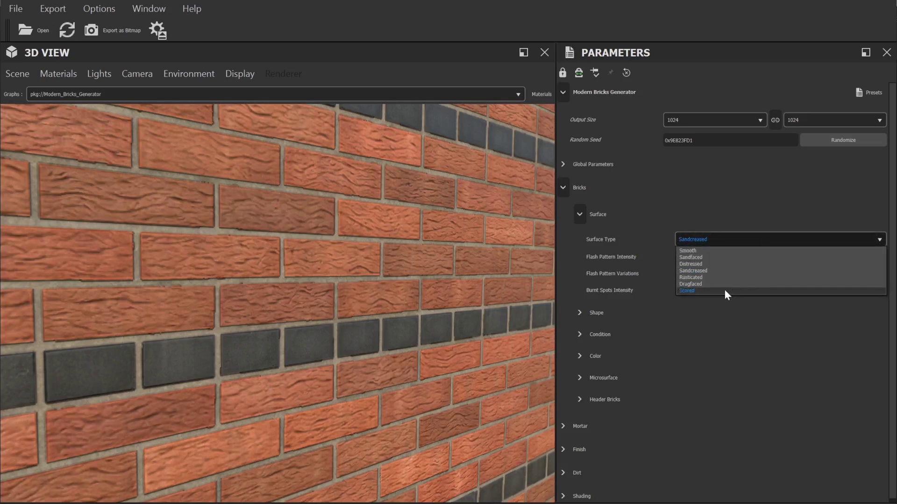
pyautogui.click(722, 251)
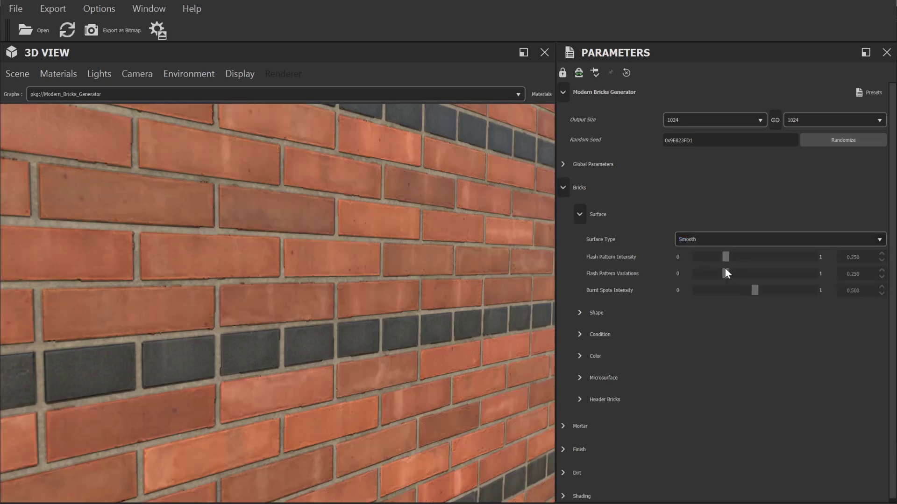
# Step: Raise Flash Pattern Intensity from 0.250 to 0.761 and show the brick Shape settings
pyautogui.moveTo(725, 259); pyautogui.dragTo(785, 269)
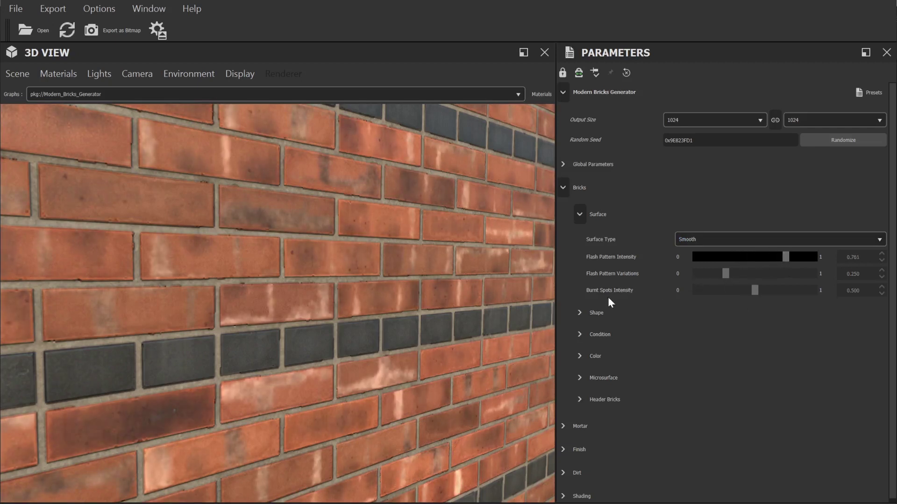
pyautogui.click(579, 312)
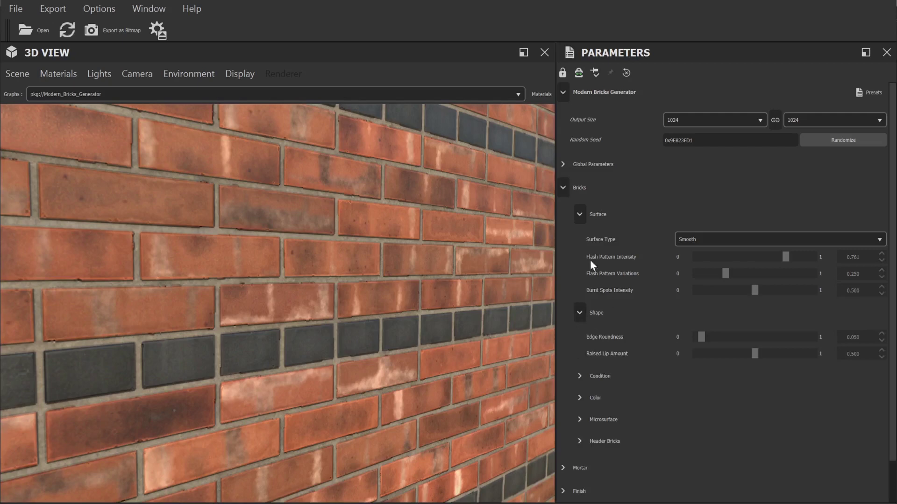
pyautogui.click(580, 214)
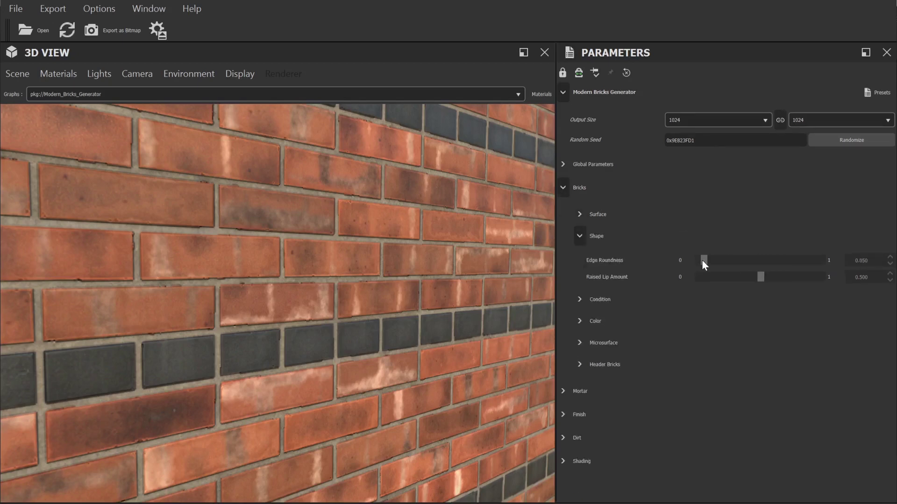
# Step: Round the brick edges more and make the bricks look reclaimed and weathered
pyautogui.moveTo(704, 261); pyautogui.dragTo(720, 269)
pyautogui.click(581, 299)
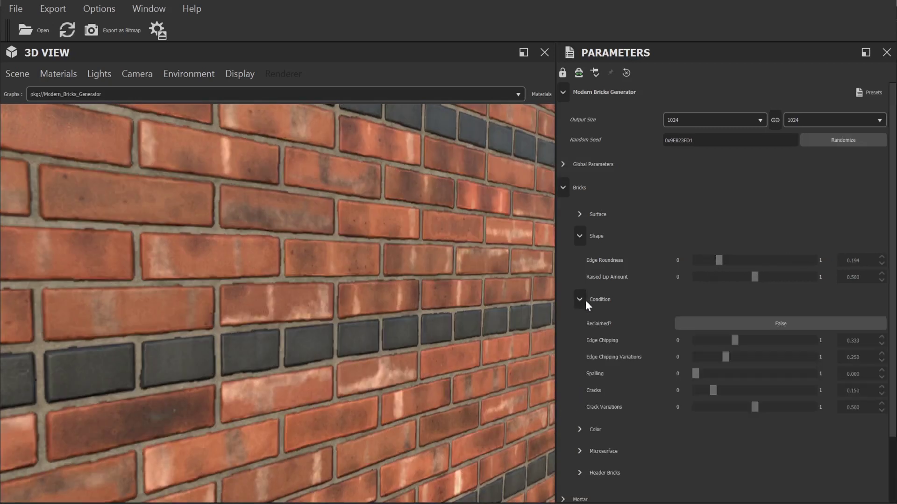
pyautogui.click(580, 236)
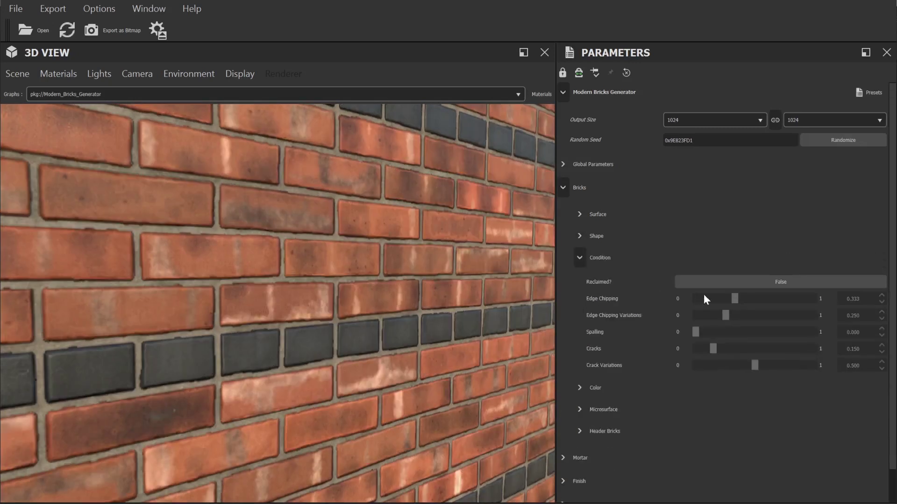
pyautogui.click(785, 282)
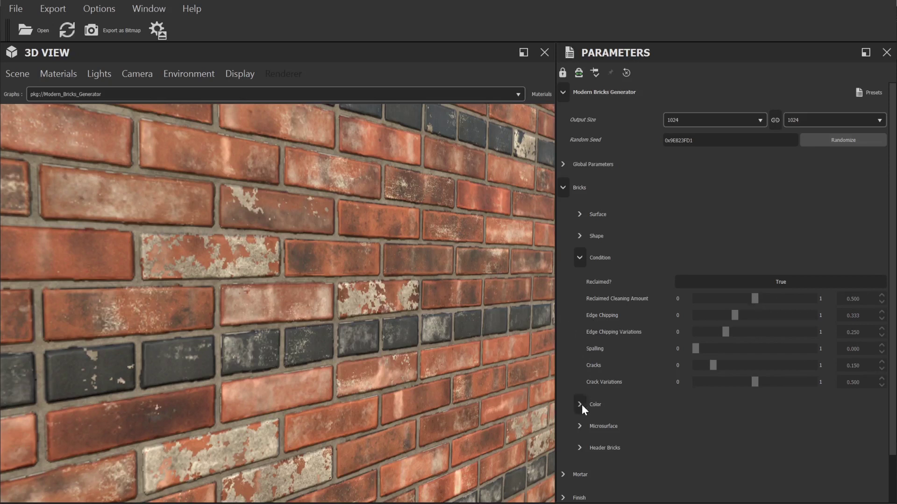
# Step: Look over the brick Color settings and set brick Roughness to 0.490
pyautogui.click(579, 259)
pyautogui.click(579, 279)
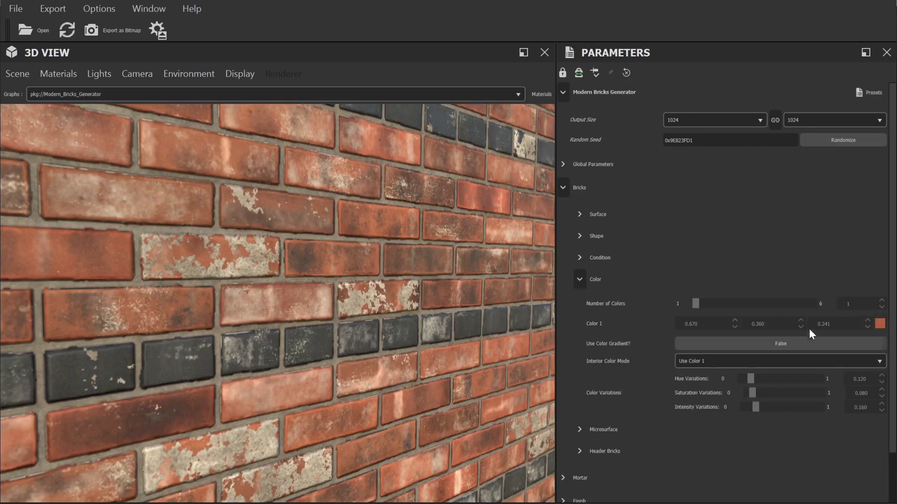
pyautogui.click(580, 279)
pyautogui.click(579, 301)
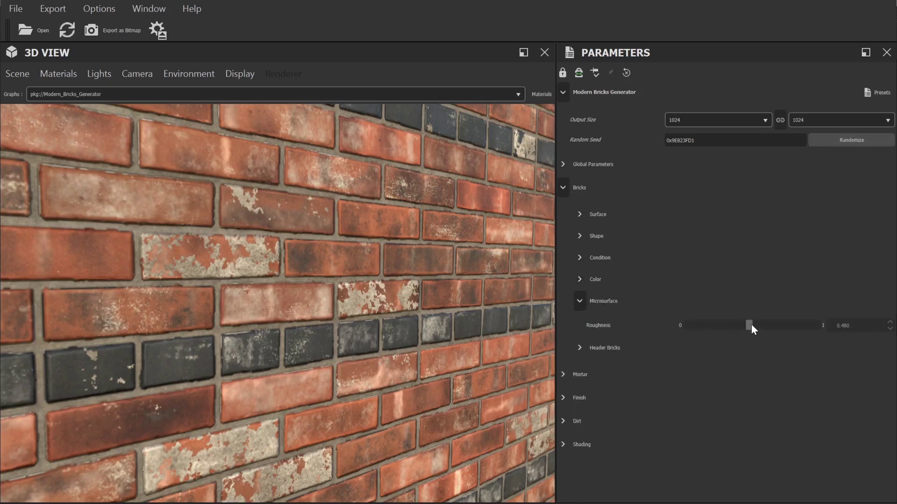
pyautogui.moveTo(750, 325)
pyautogui.mouseDown()
pyautogui.moveTo(674, 330)
pyautogui.moveTo(786, 335)
pyautogui.moveTo(676, 334)
pyautogui.moveTo(751, 336)
pyautogui.mouseUp()
# Step: Review the Mortar Color and Microsurface settings, then bring up the Finish options
pyautogui.click(562, 188)
pyautogui.click(564, 213)
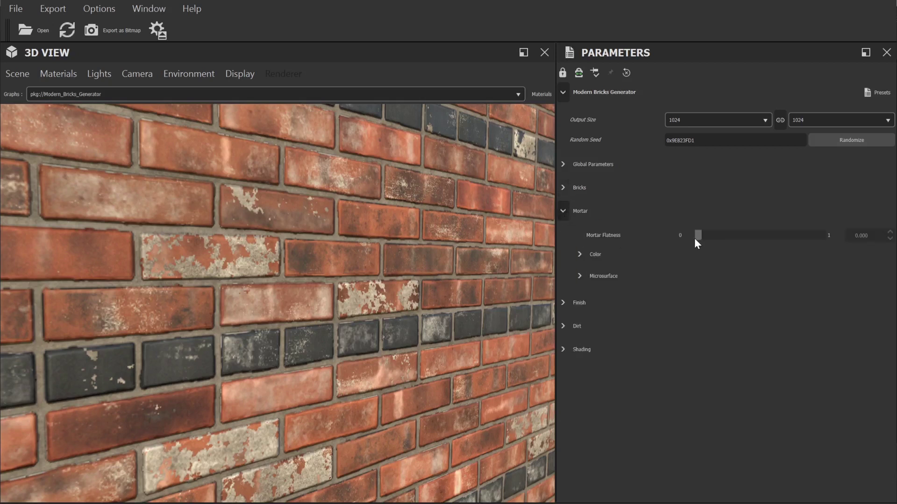
pyautogui.click(578, 256)
pyautogui.click(580, 307)
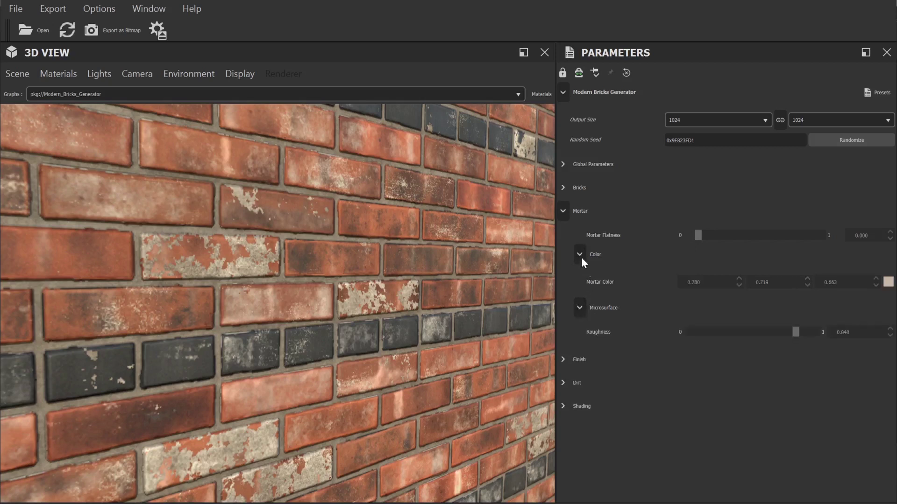
pyautogui.click(562, 211)
pyautogui.click(564, 234)
pyautogui.click(699, 259)
# Step: Switch the Finish to Paint and make the paint colour pink
pyautogui.click(708, 276)
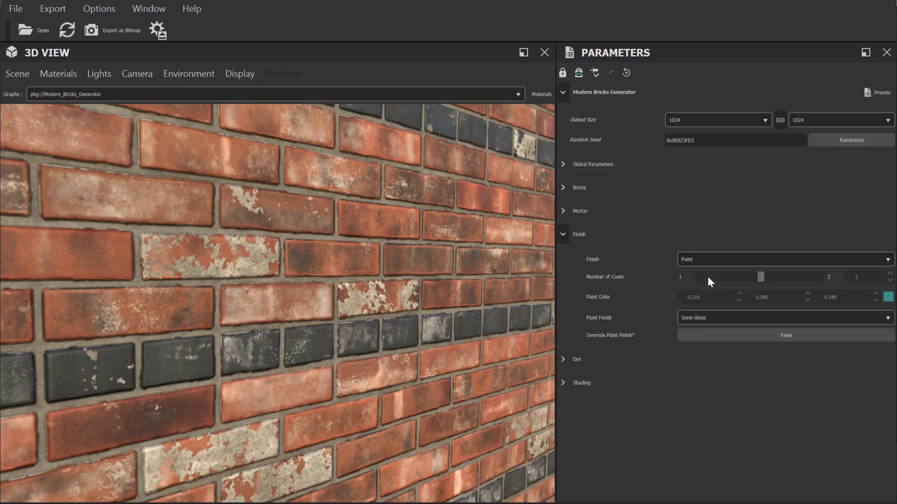
pyautogui.click(888, 297)
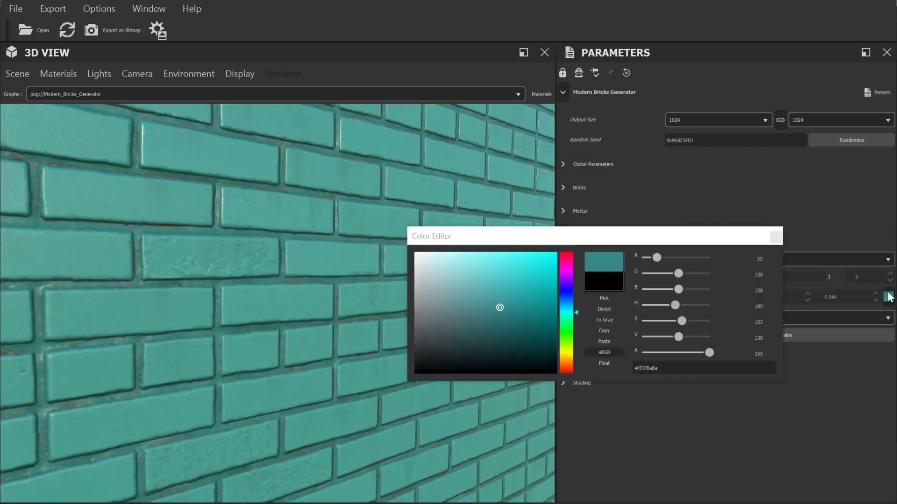
pyautogui.click(566, 258)
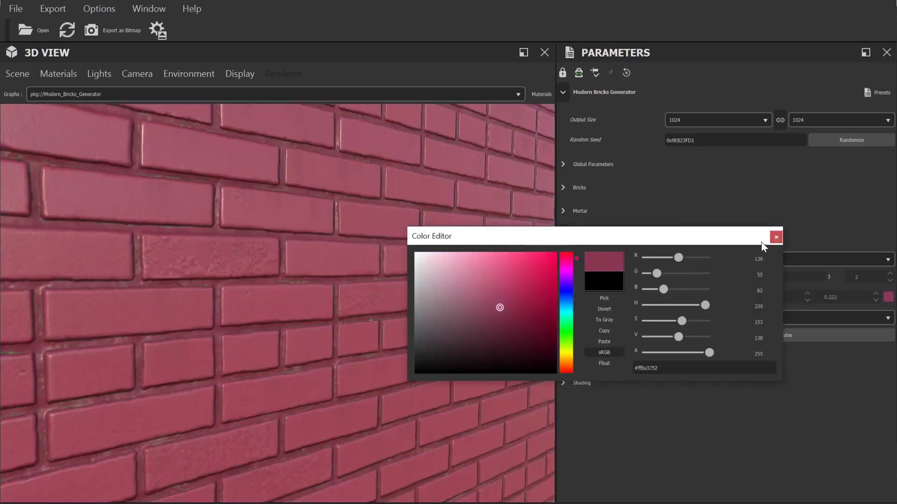
pyautogui.click(776, 236)
# Step: Give the paint a Gloss finish with 3 coats and raise Dirt Age to 0.651
pyautogui.click(721, 313)
pyautogui.click(721, 334)
pyautogui.click(721, 322)
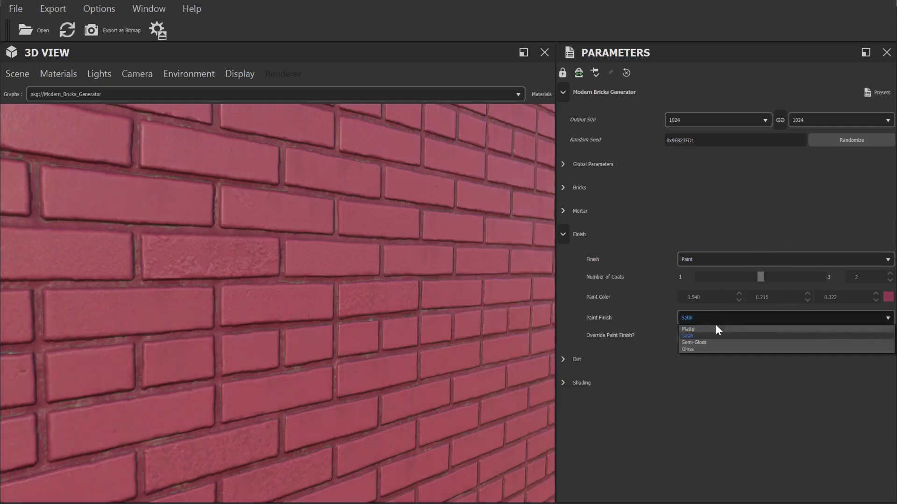
pyautogui.click(702, 346)
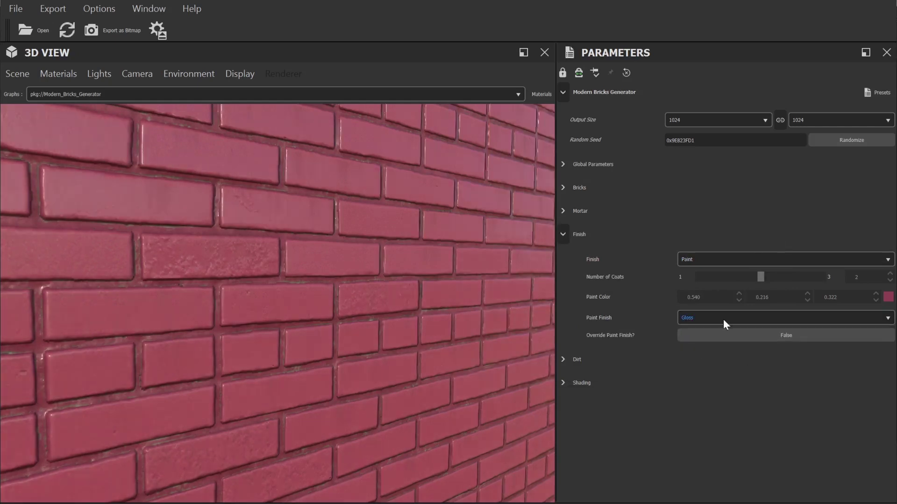
pyautogui.moveTo(761, 276); pyautogui.dragTo(799, 286)
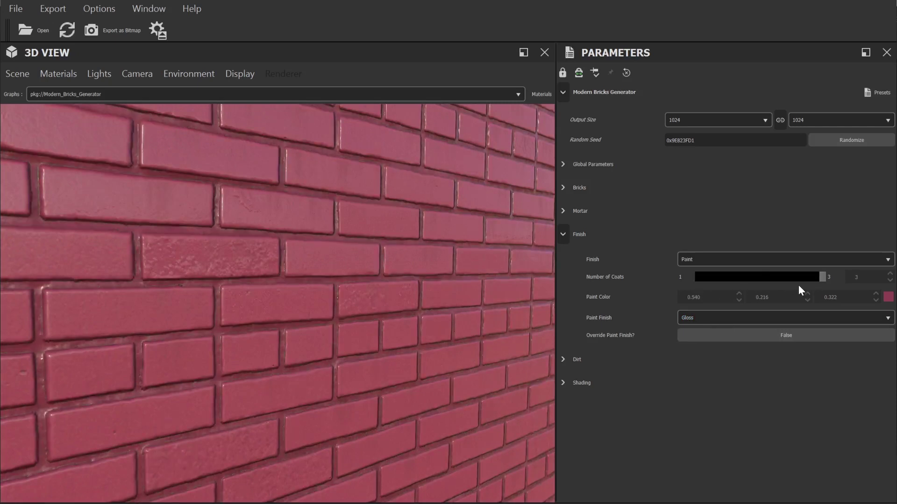
pyautogui.click(564, 359)
pyautogui.moveTo(716, 384); pyautogui.dragTo(780, 393)
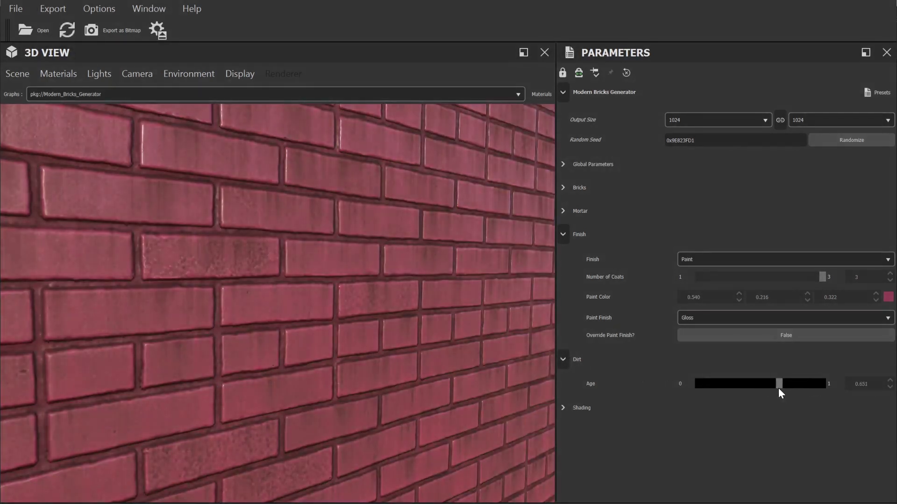
# Step: Set Finish back to Unfinished and collapse the Finish and Dirt groups
pyautogui.click(763, 259)
pyautogui.click(757, 274)
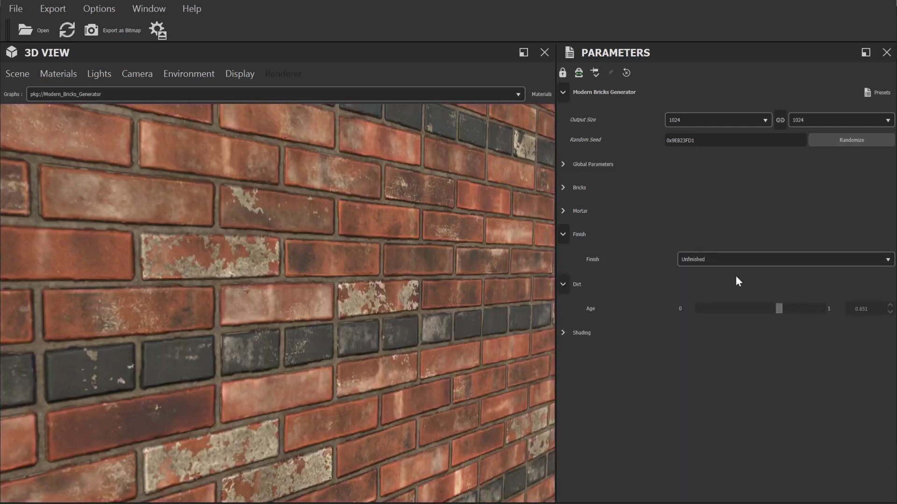
pyautogui.click(564, 234)
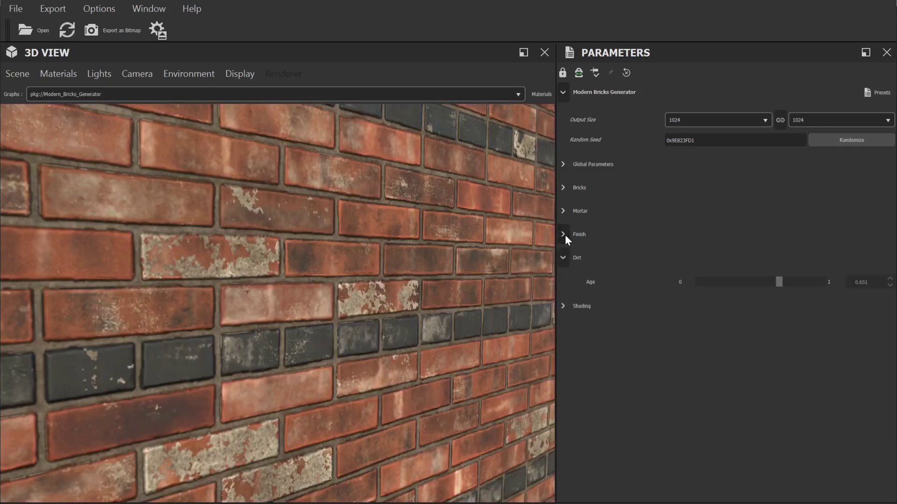
pyautogui.click(564, 258)
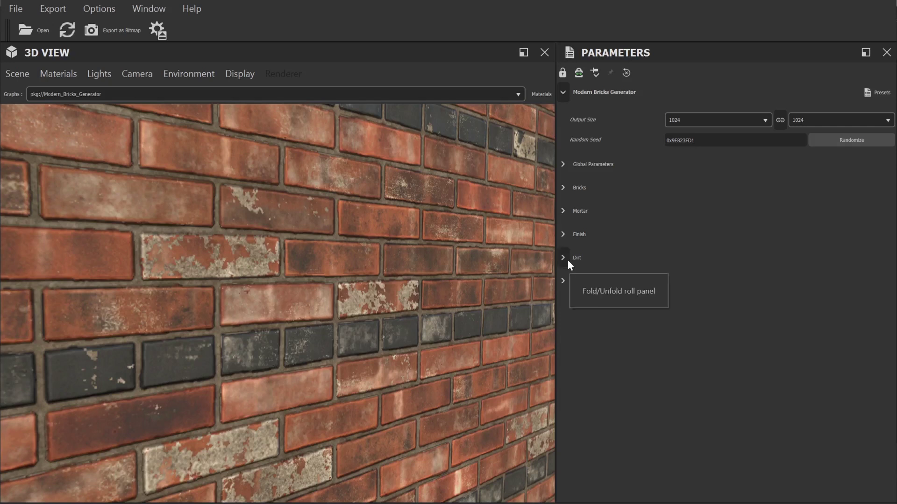
# Step: Expand the Shading group and set Normal Format to OpenGL
pyautogui.click(563, 282)
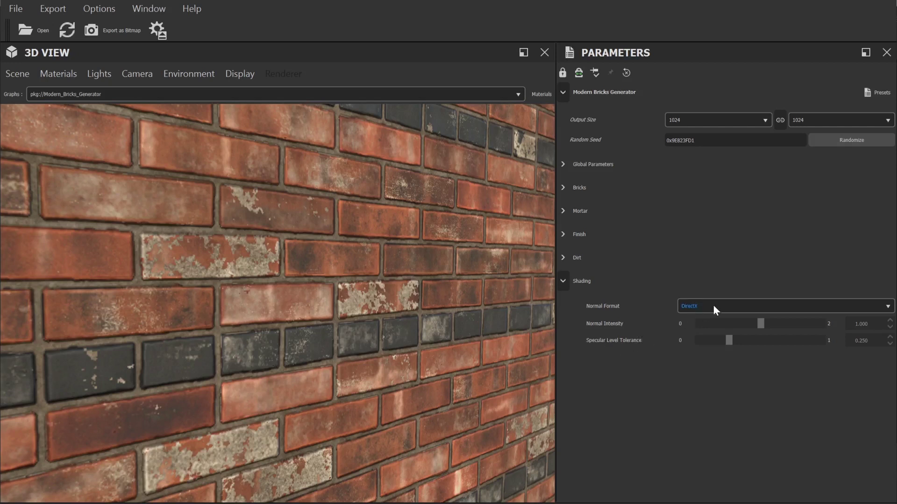
pyautogui.click(785, 307)
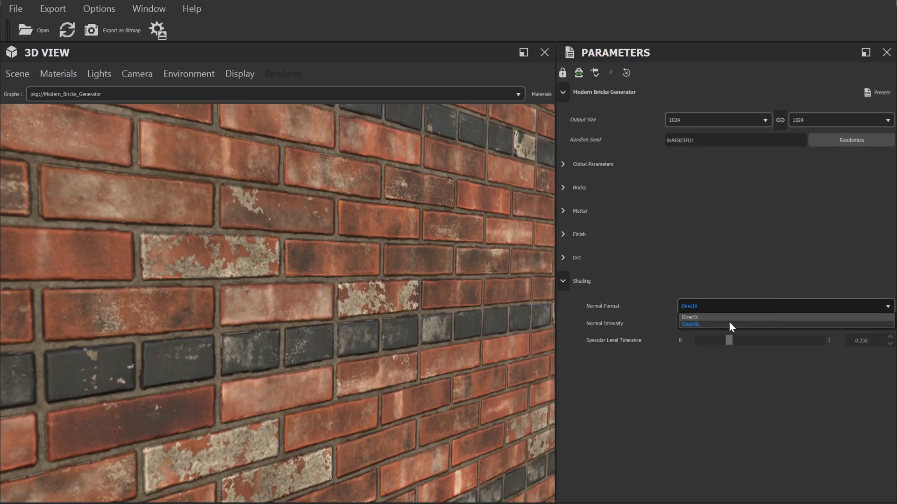
pyautogui.click(694, 324)
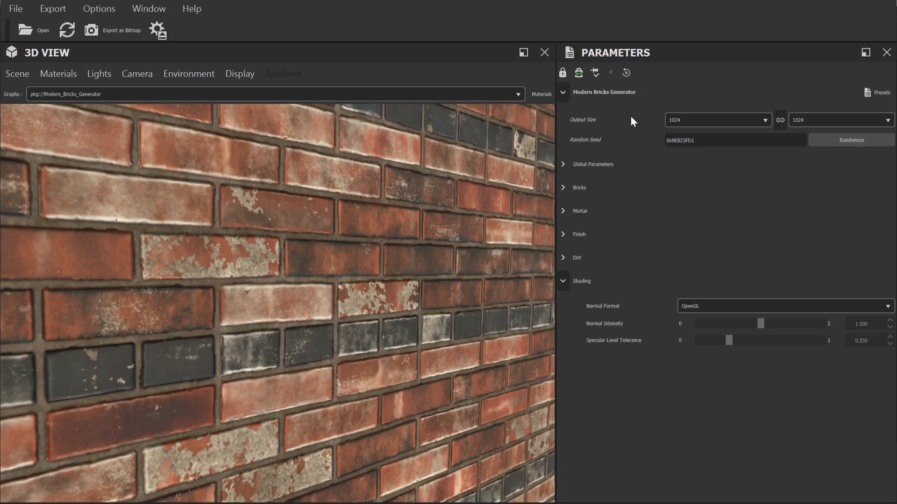
# Step: Set the output size to 4096 and open the Export as Bitmap(s) dialog
pyautogui.click(764, 120)
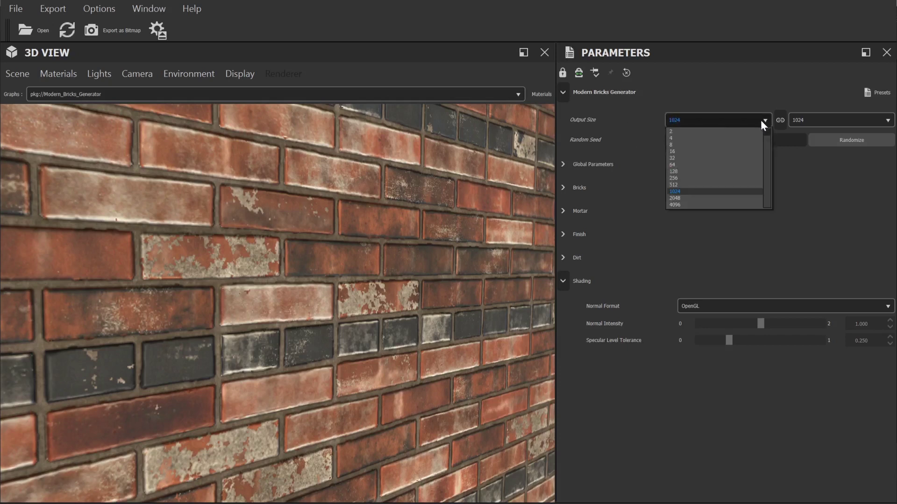
pyautogui.click(720, 205)
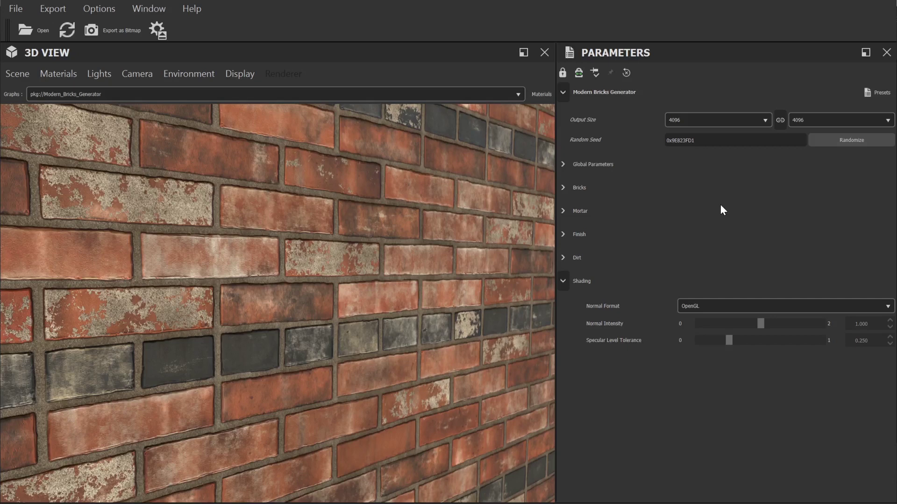
pyautogui.click(116, 31)
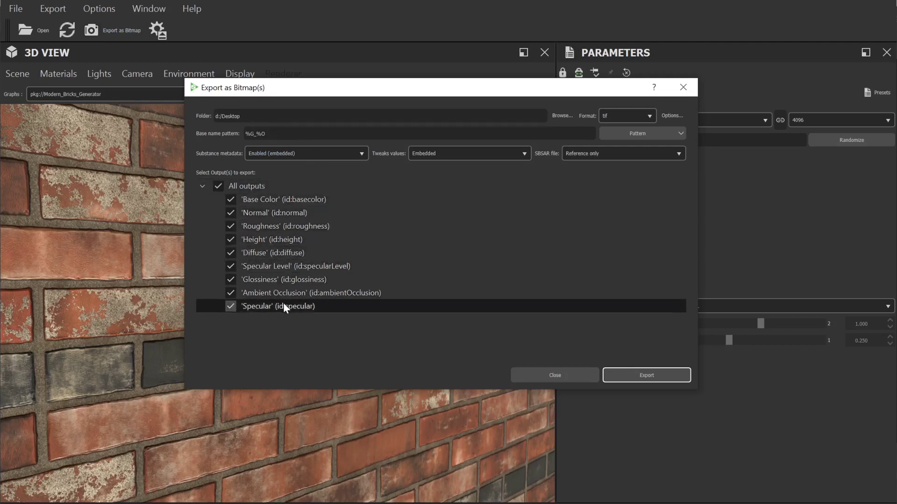
# Step: Untick all outputs, re-tick Base Color, Roughness, Normal and Height, and keep tif format
pyautogui.click(219, 188)
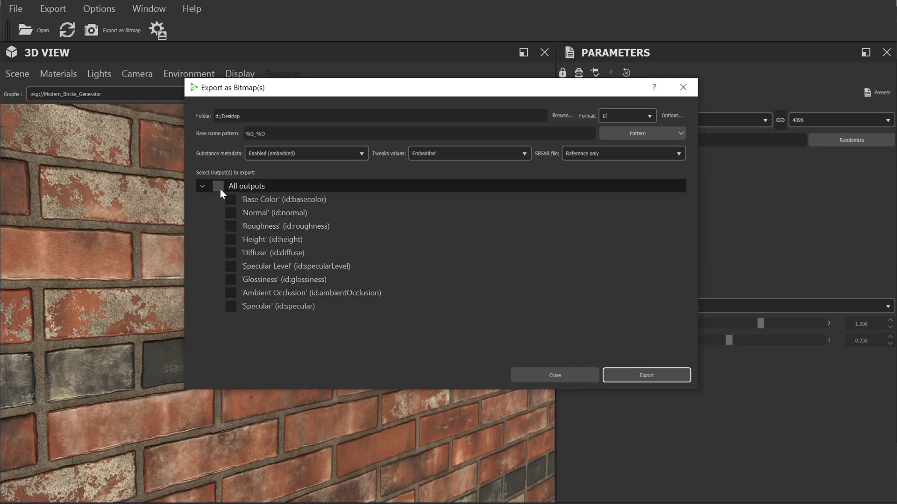
pyautogui.click(231, 201)
pyautogui.click(232, 226)
pyautogui.click(229, 214)
pyautogui.click(234, 241)
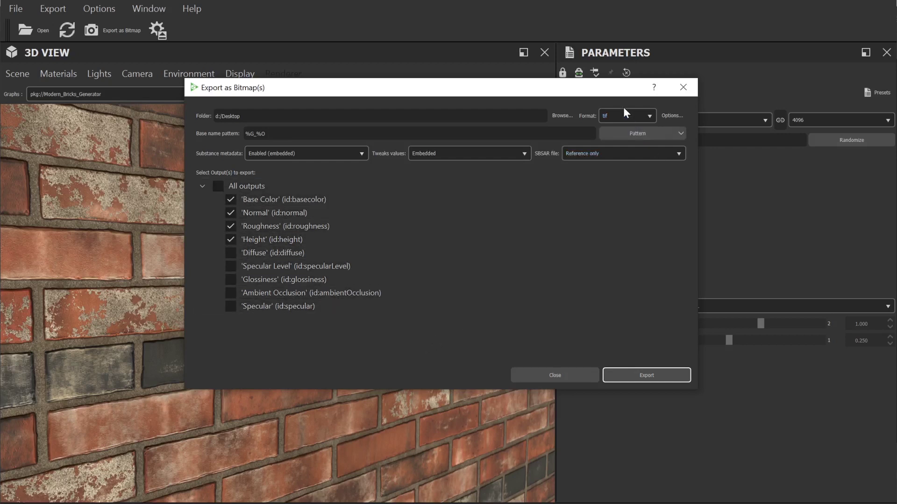
pyautogui.click(643, 113)
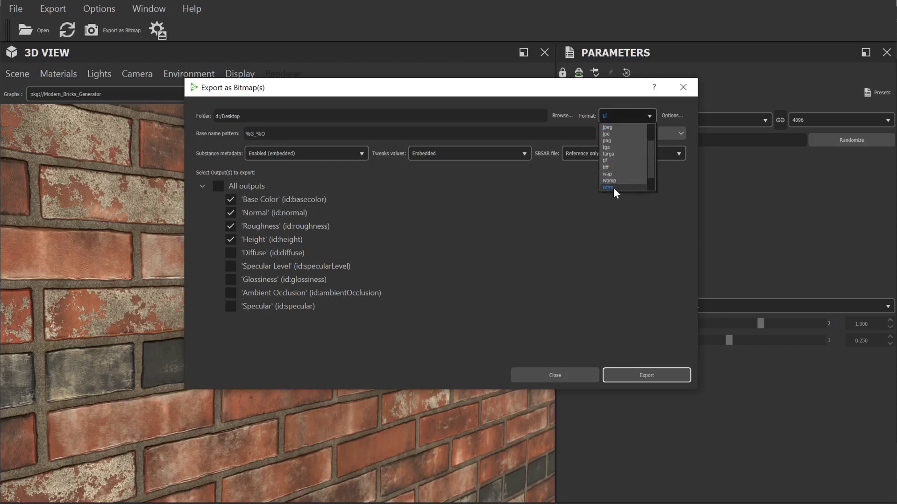
pyautogui.click(615, 161)
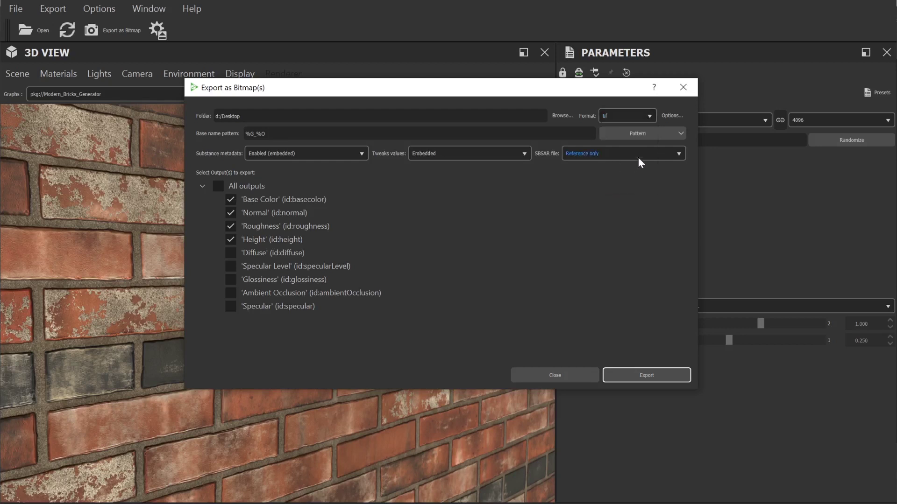